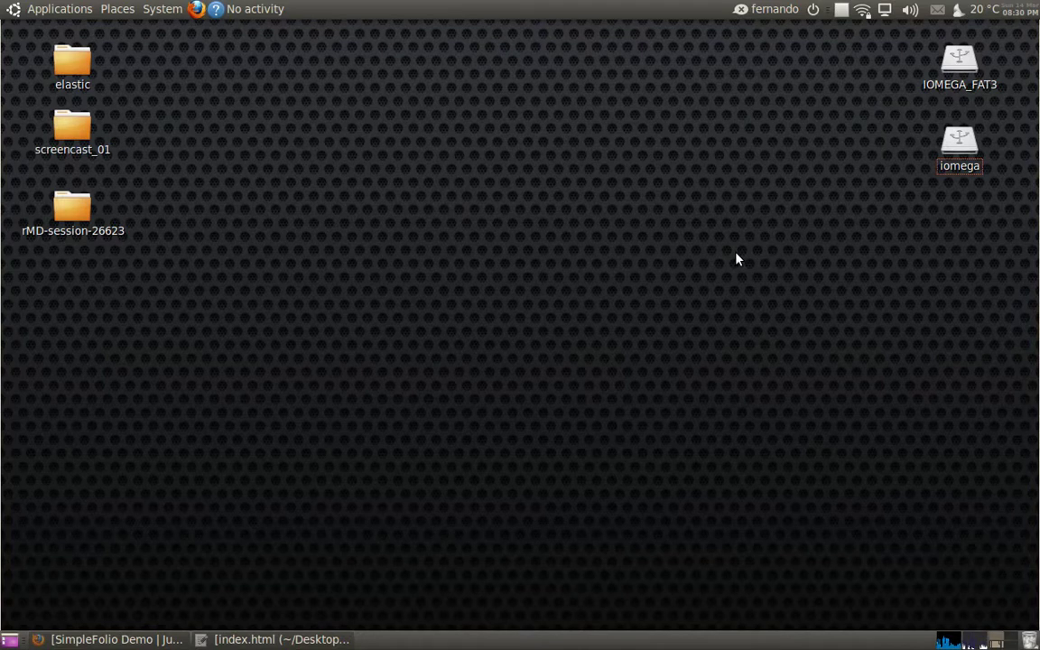
Step: Bring the SimpleFolio demo back up in Firefox and scroll through the page top to bottom
click(115, 639)
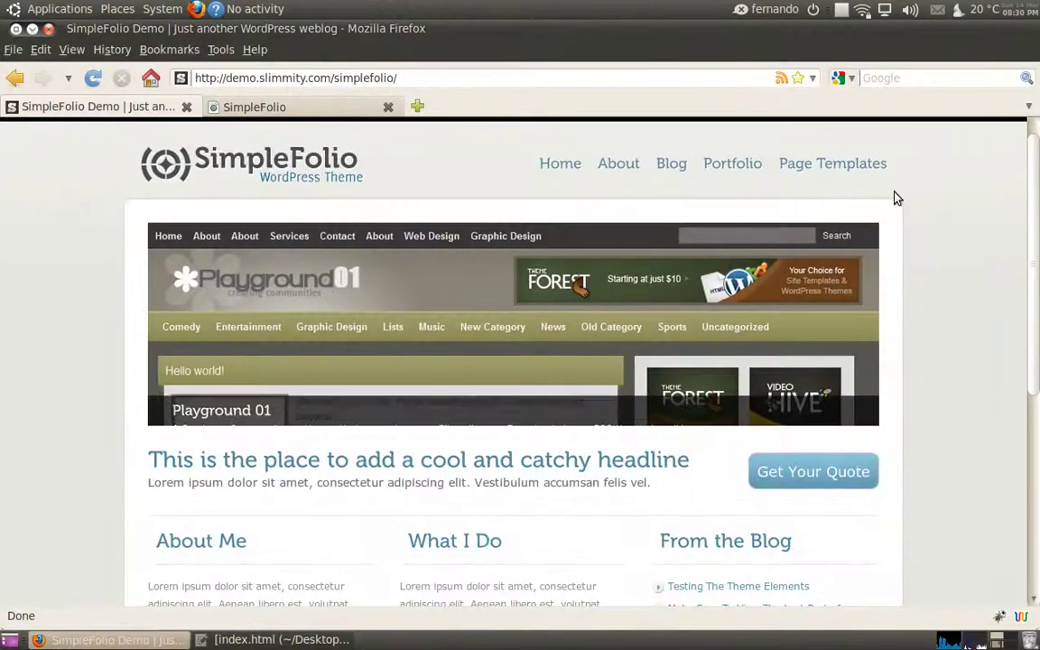
scroll(1036, 194, down, 1)
drag(1036, 194, 1030, 380)
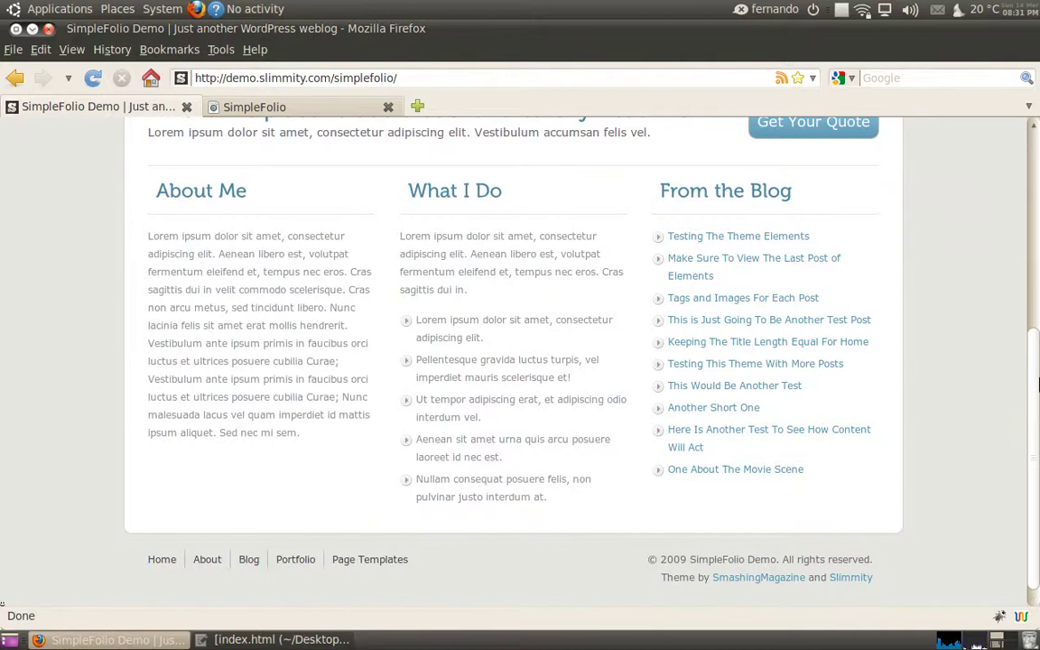
drag(1038, 392, 1028, 162)
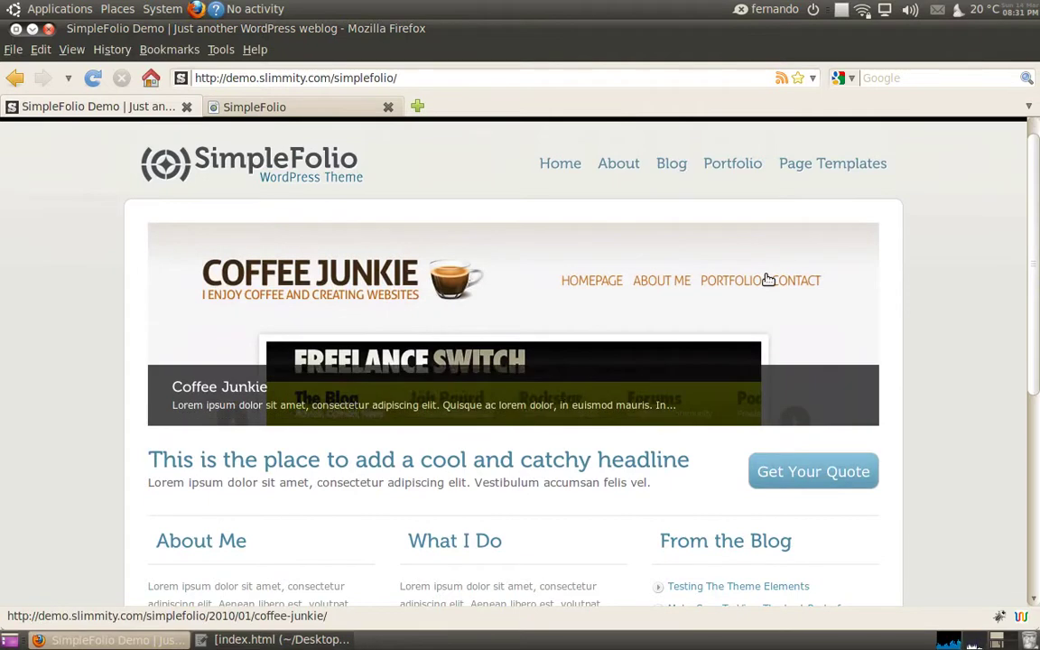
mouse_move(1029, 175)
mouse_down()
mouse_move(1034, 224)
mouse_move(1010, 395)
mouse_move(1022, 158)
mouse_up()
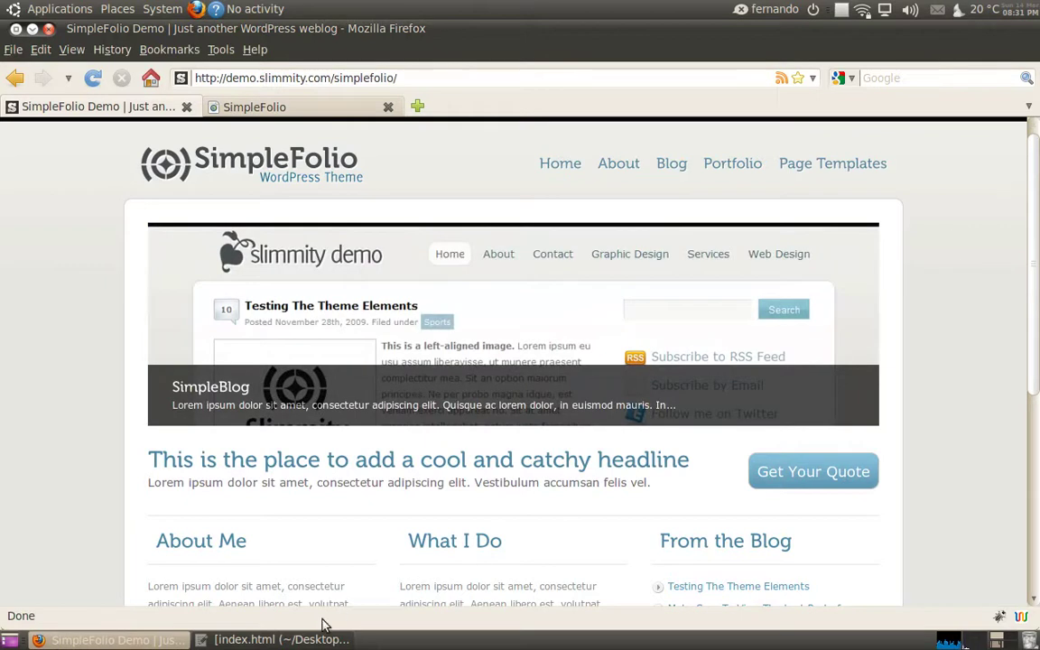
drag(1032, 178, 1003, 155)
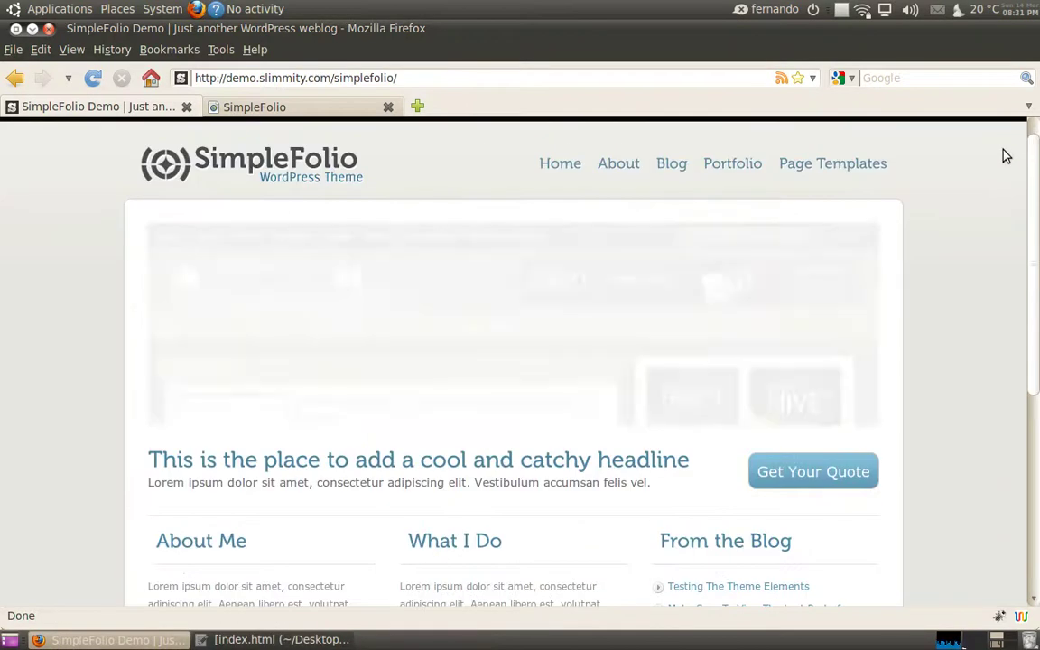
Step: Switch to the GIMP workspace and turn on the yellow Basic Structure layer
key(ctrl+alt+Down)
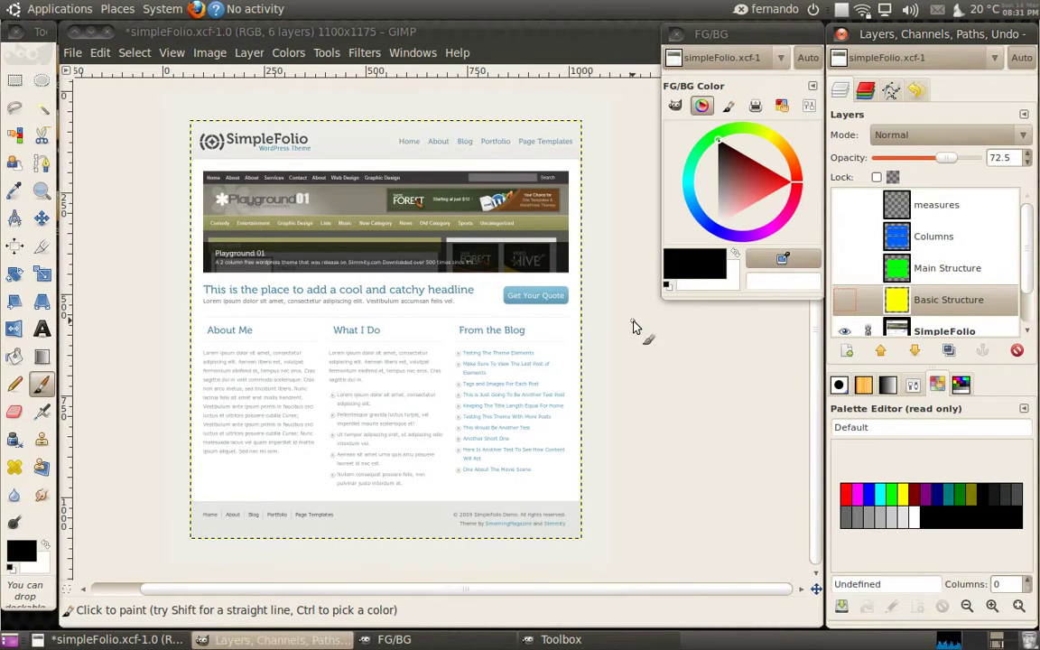
click(845, 301)
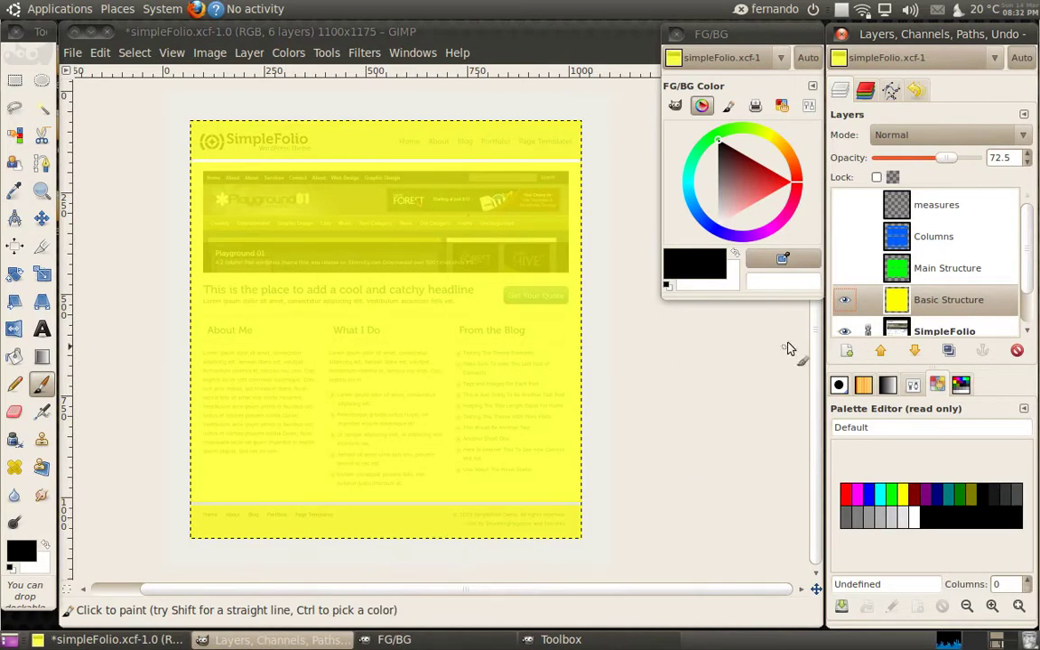
Step: Turn on the green Main Structure layer over the header, content and middle band
click(843, 270)
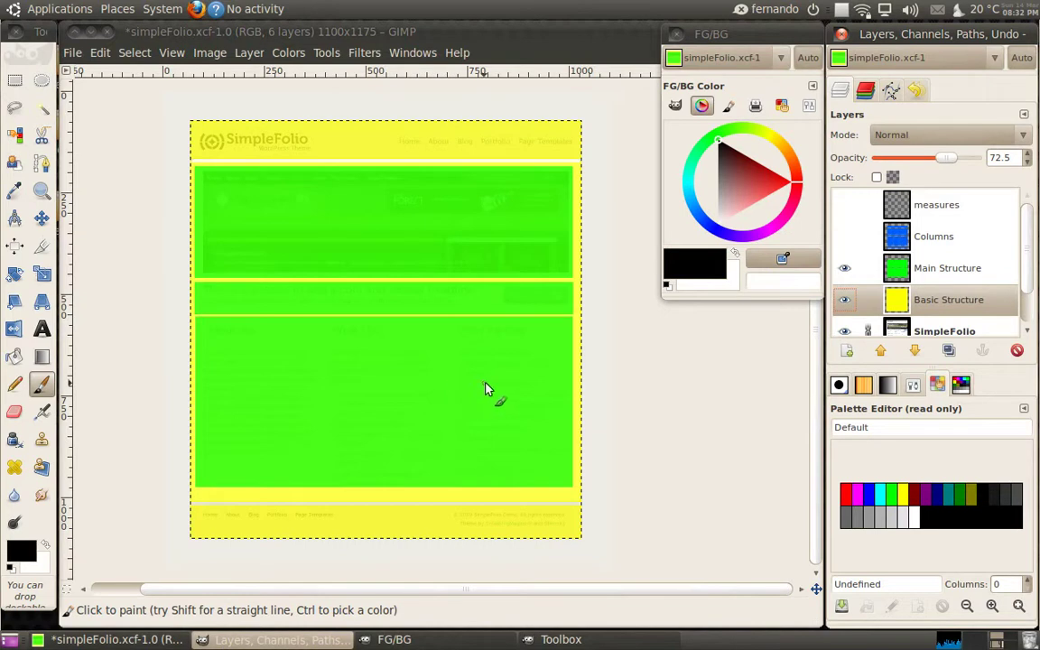
Step: Turn on the blue Columns layer and turn off the yellow Basic Structure layer
click(845, 236)
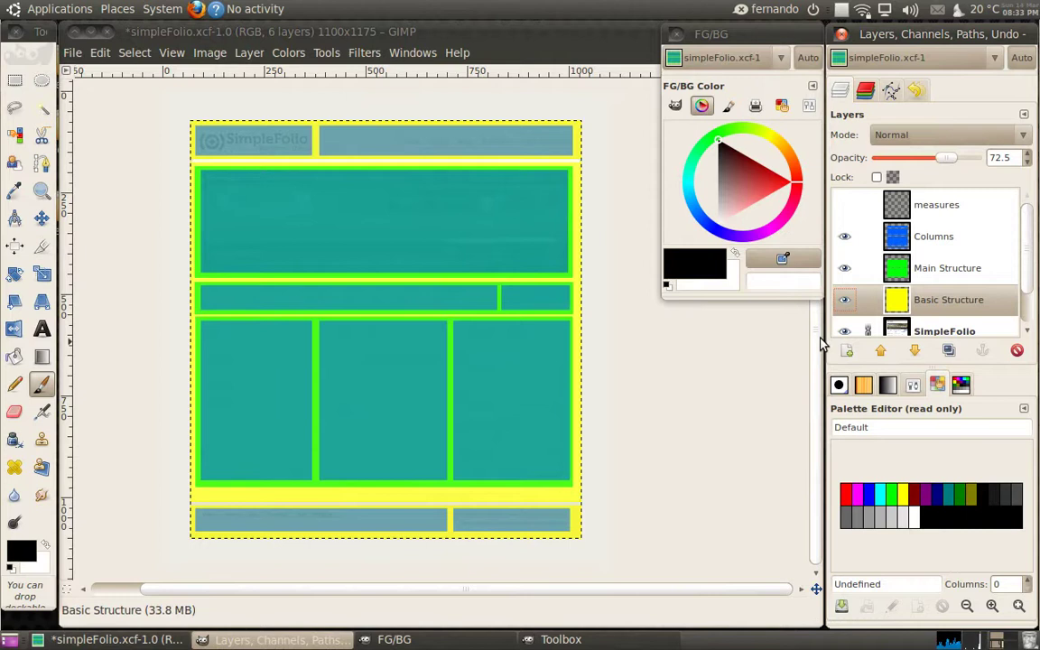
click(845, 300)
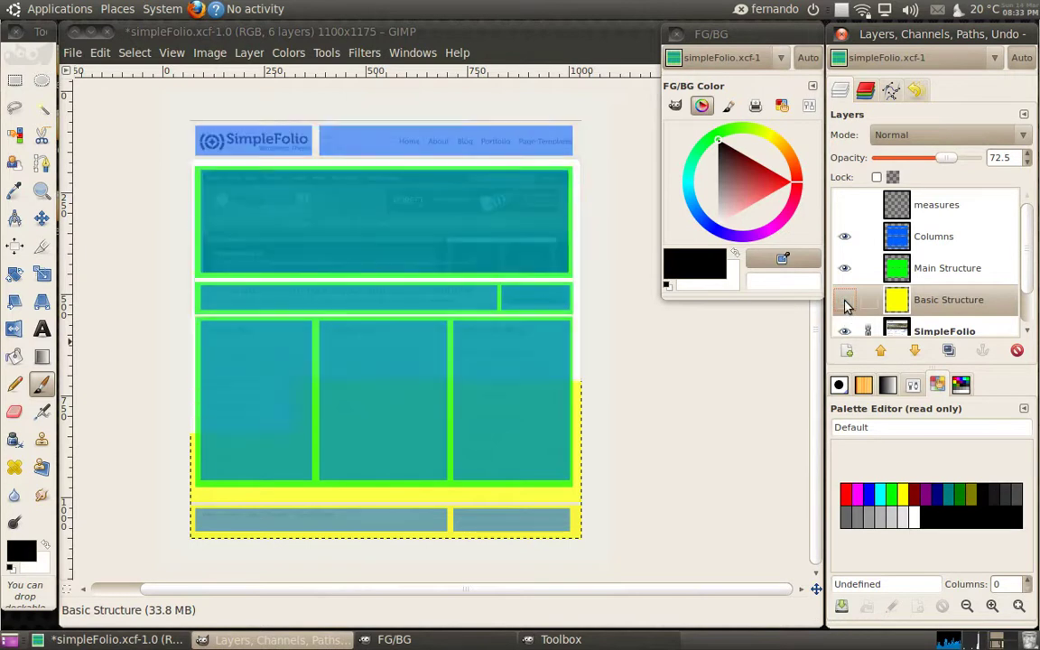
Step: Hide the green Main Structure layer, inspect the layout zoomed in, then hide the blue Columns layer
click(844, 268)
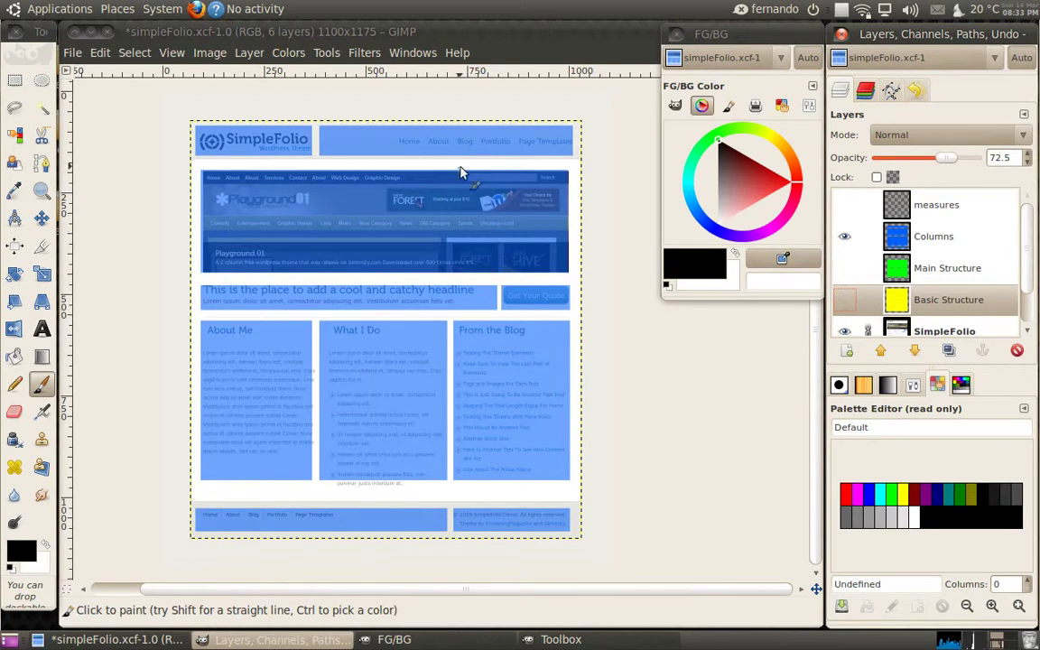
scroll(469, 154, up, 3)
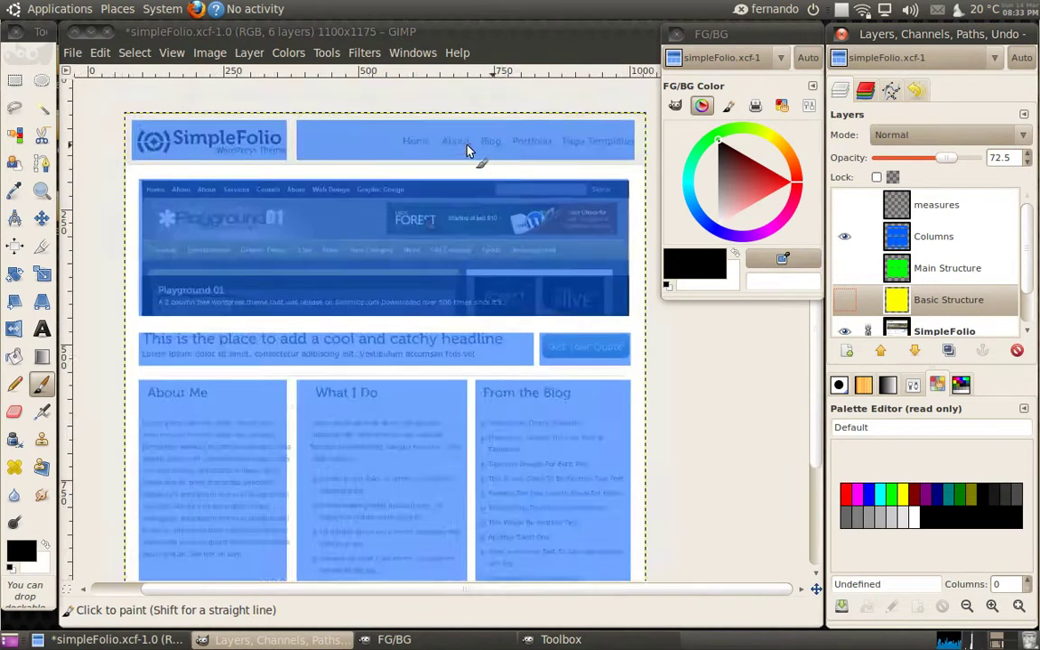
mouse_move(471, 153)
mouse_down()
mouse_move(419, 373)
mouse_move(566, 322)
mouse_move(560, 355)
mouse_move(580, 365)
mouse_up()
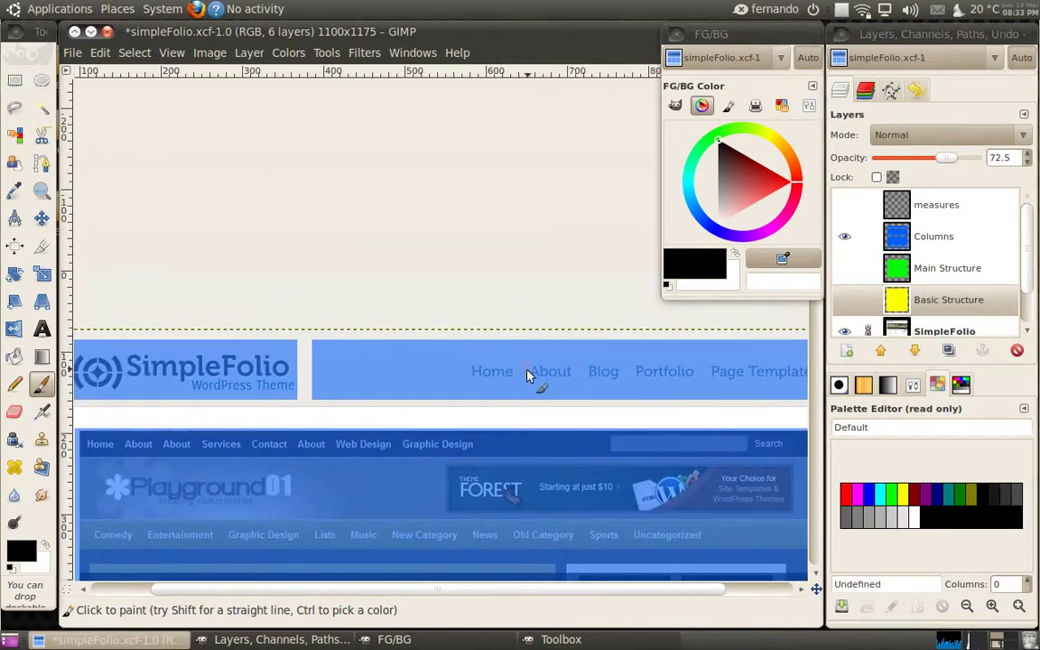
scroll(406, 436, down, 5)
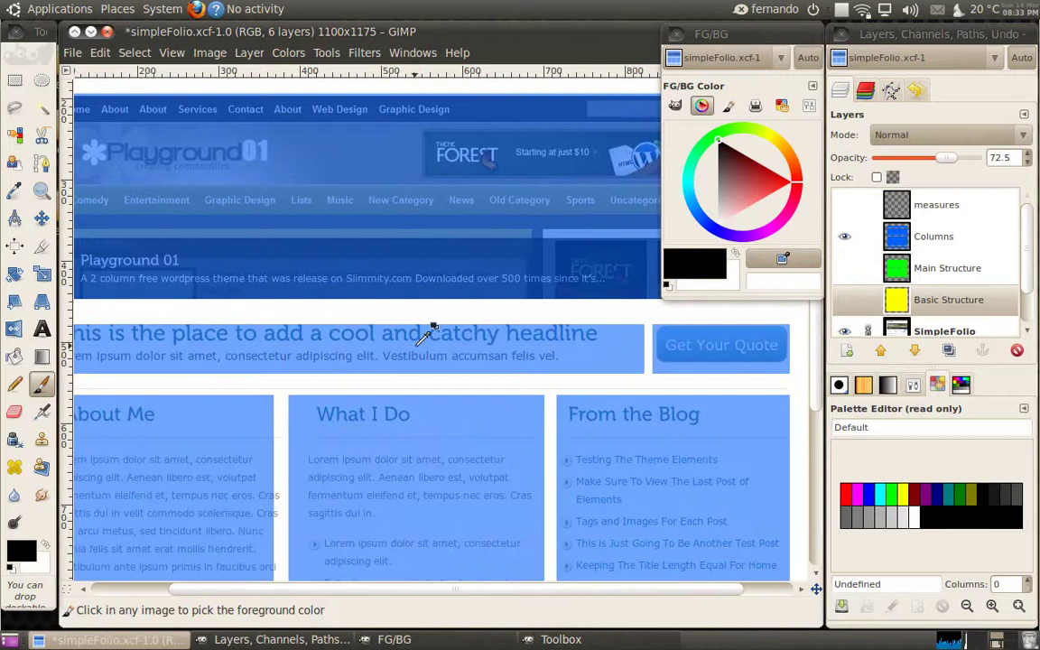
scroll(429, 332, down, 4)
scroll(487, 403, down, 4)
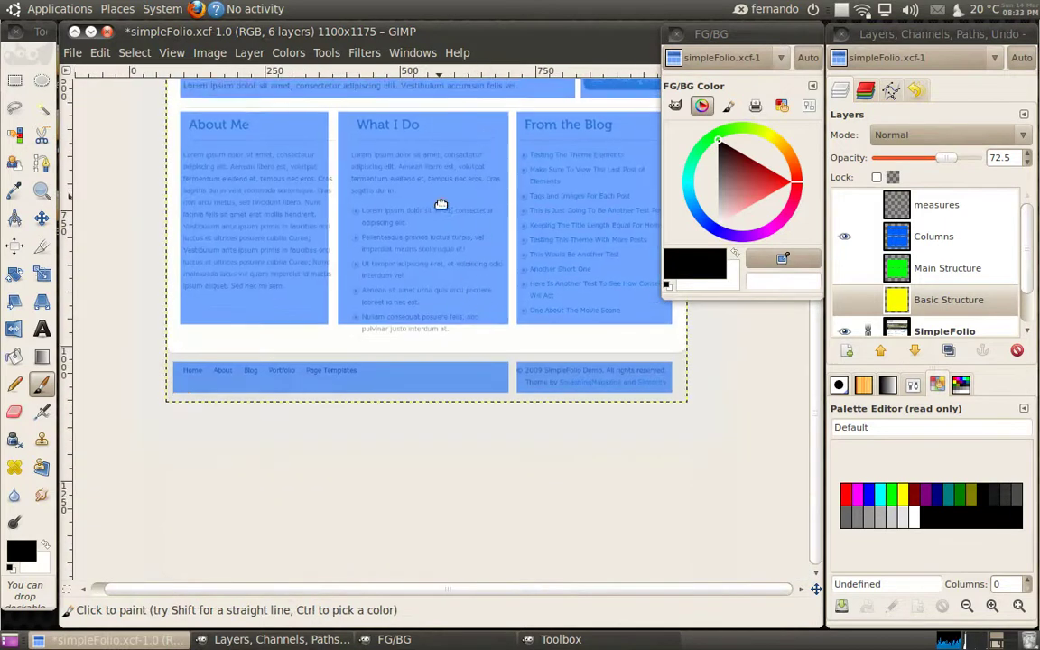
scroll(444, 289, up, 3)
scroll(438, 233, up, 1)
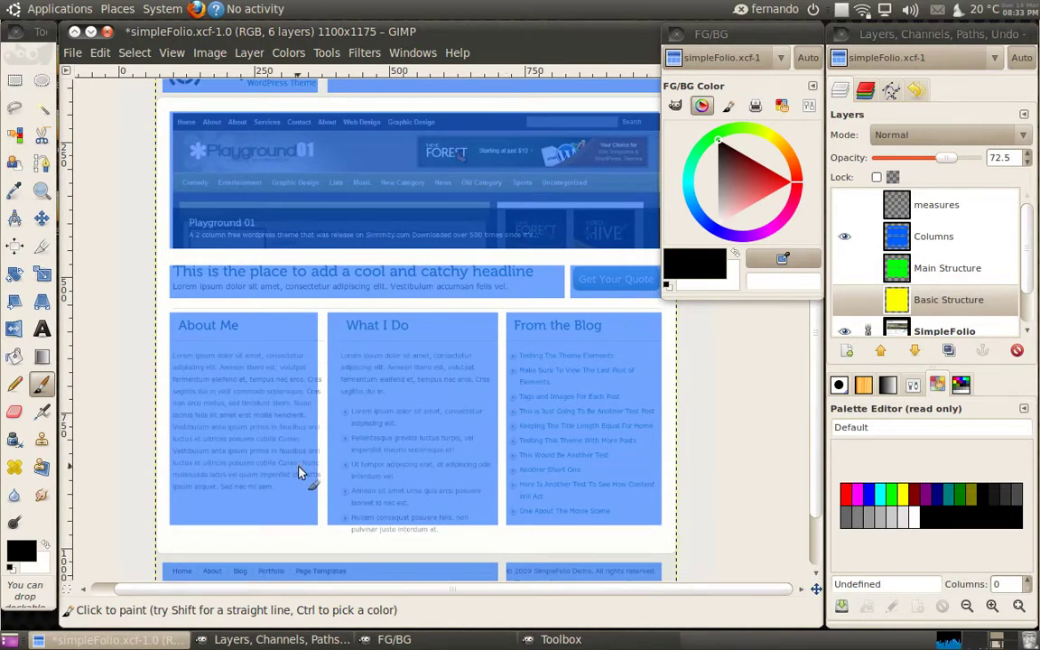
scroll(434, 371, up, 2)
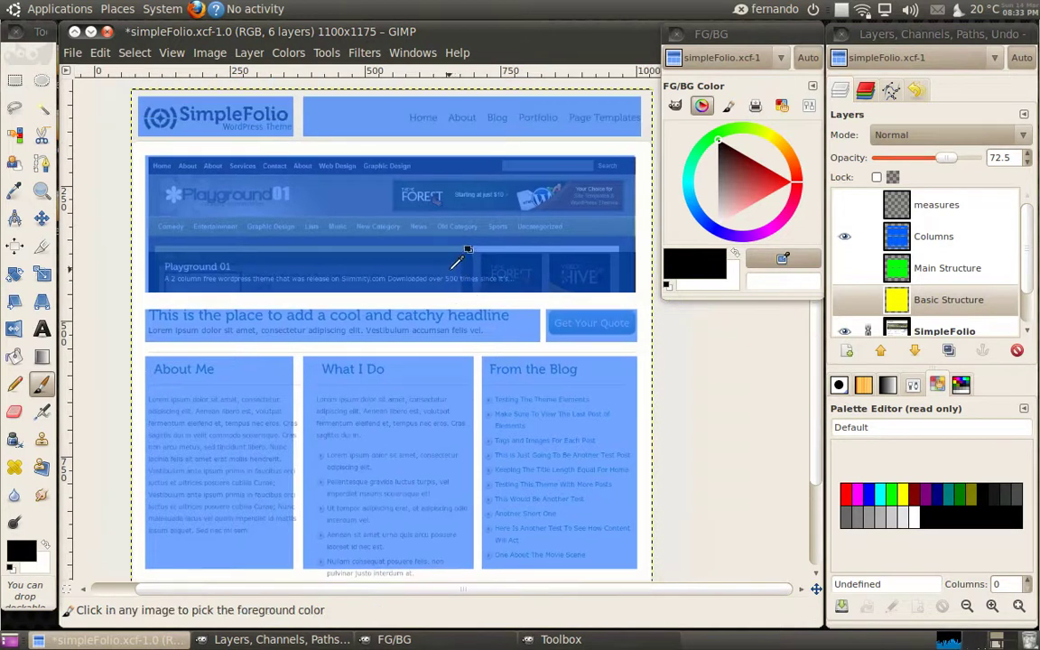
scroll(458, 259, down, 2)
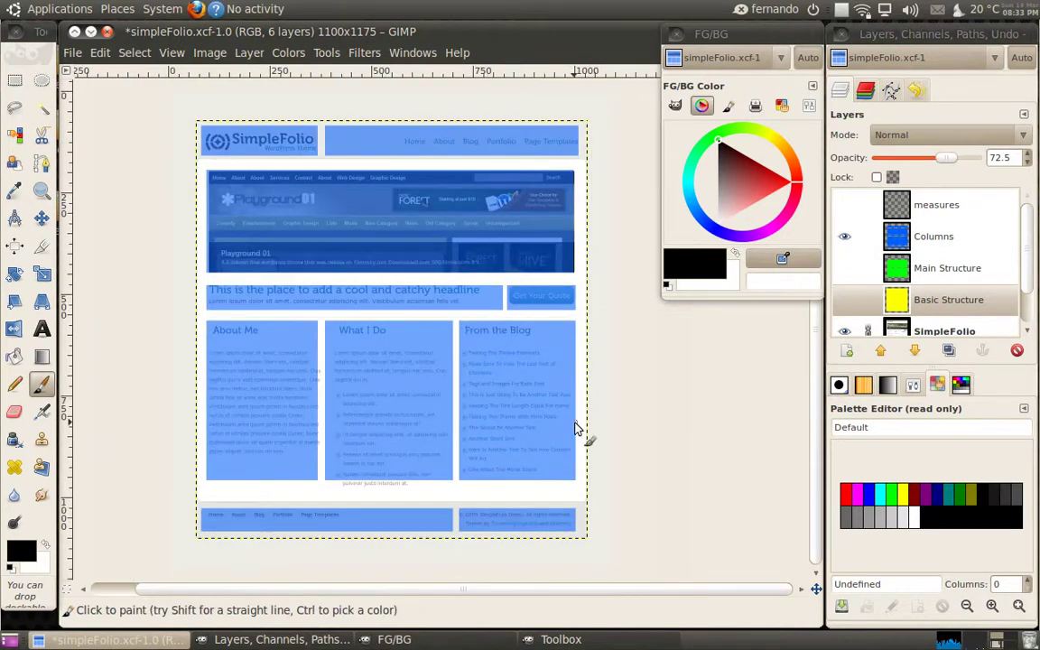
click(845, 236)
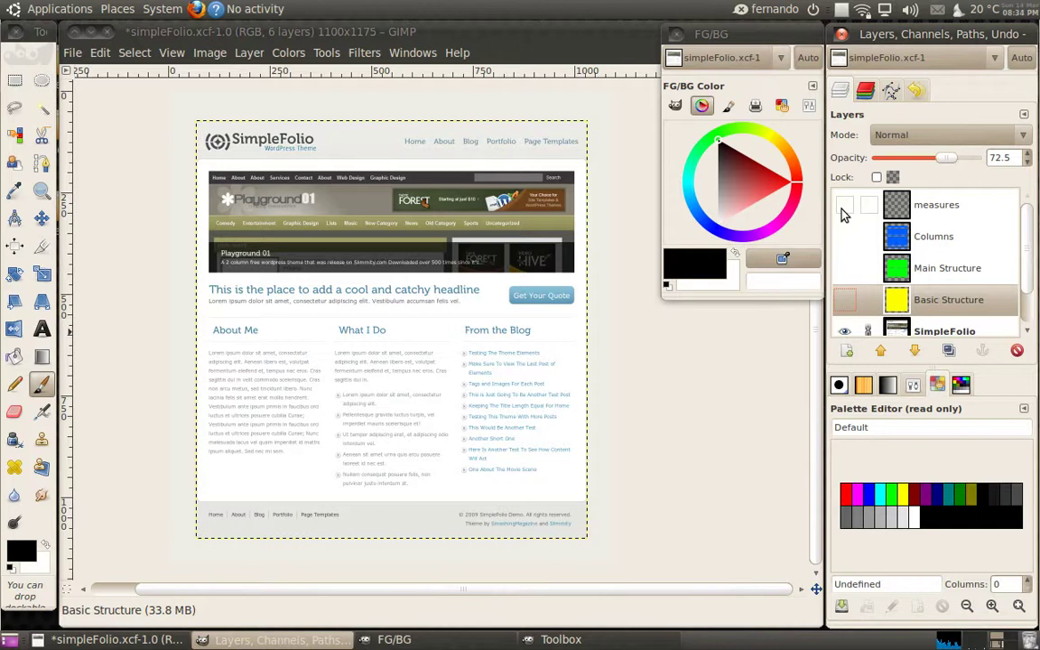
Step: Turn on the measures layer and zoom to inspect labels like 960px, 29px and 30px
click(843, 206)
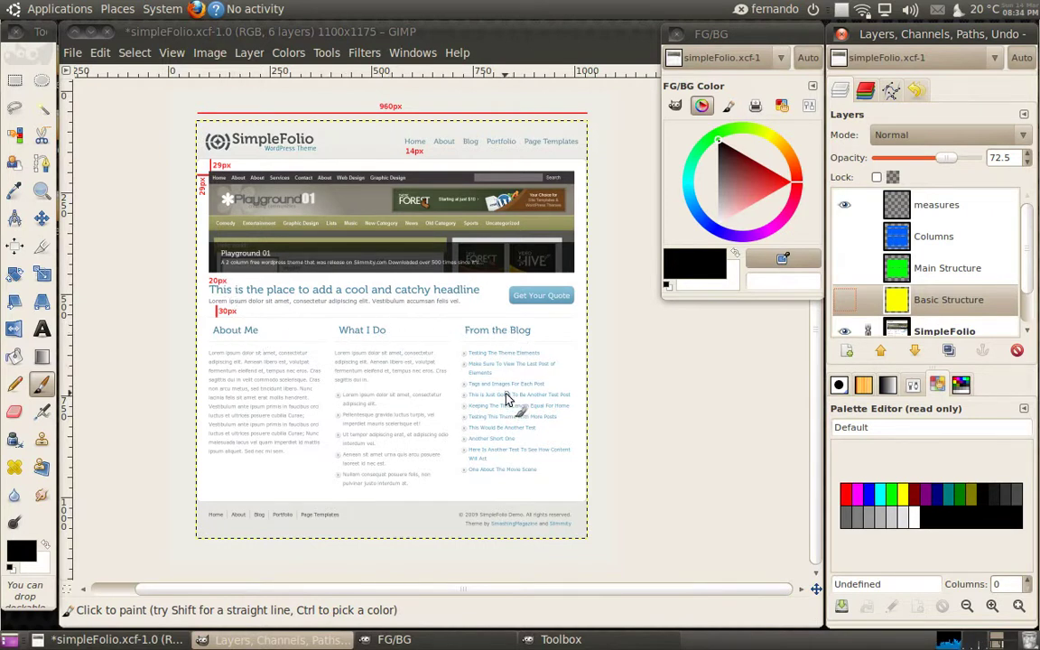
scroll(339, 309, up, 3)
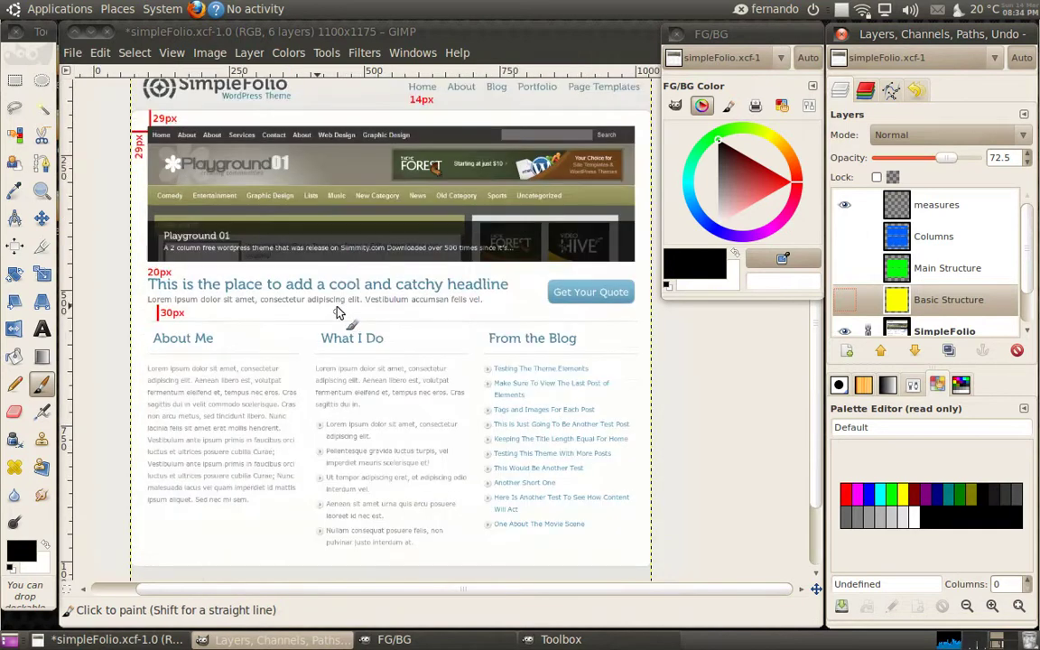
scroll(307, 325, down, 1)
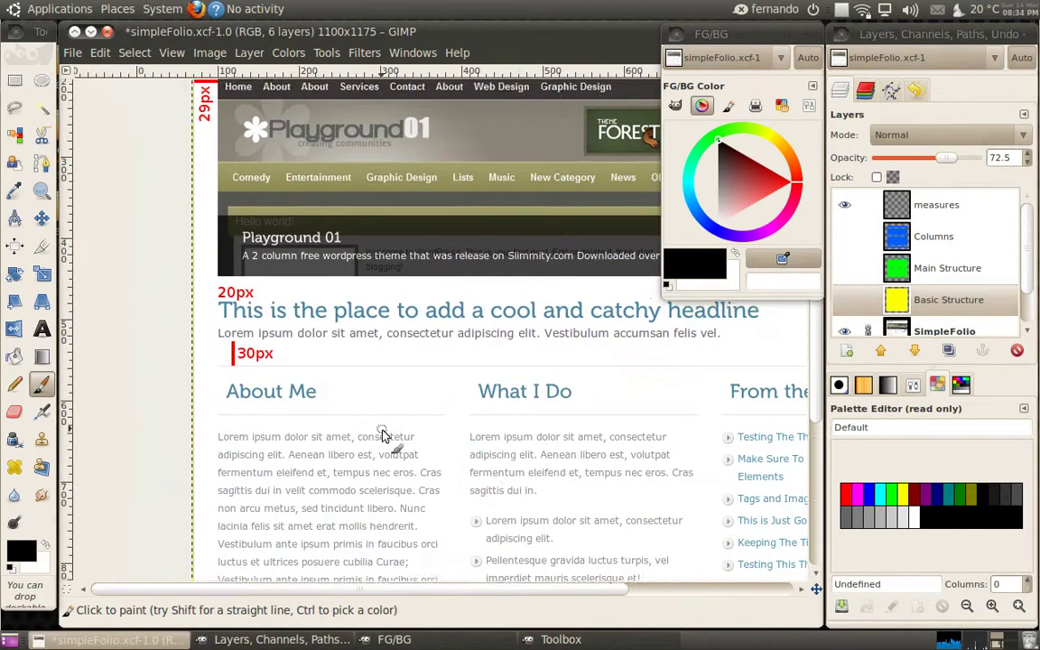
scroll(375, 367, up, 5)
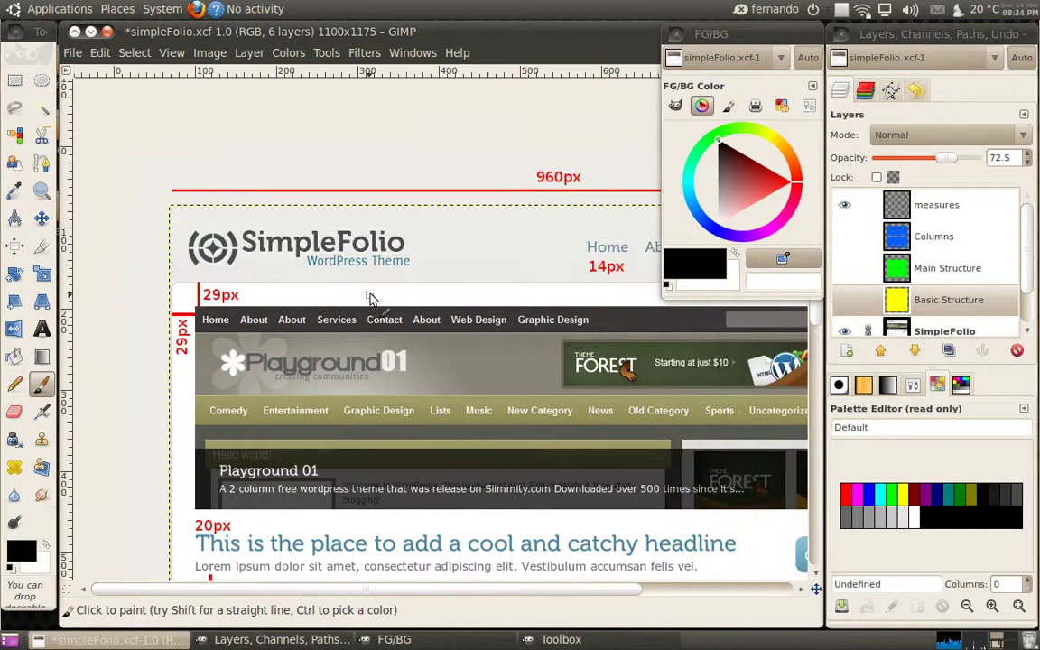
ctrl+scroll(332, 269, down, 2)
scroll(413, 262, right, 3)
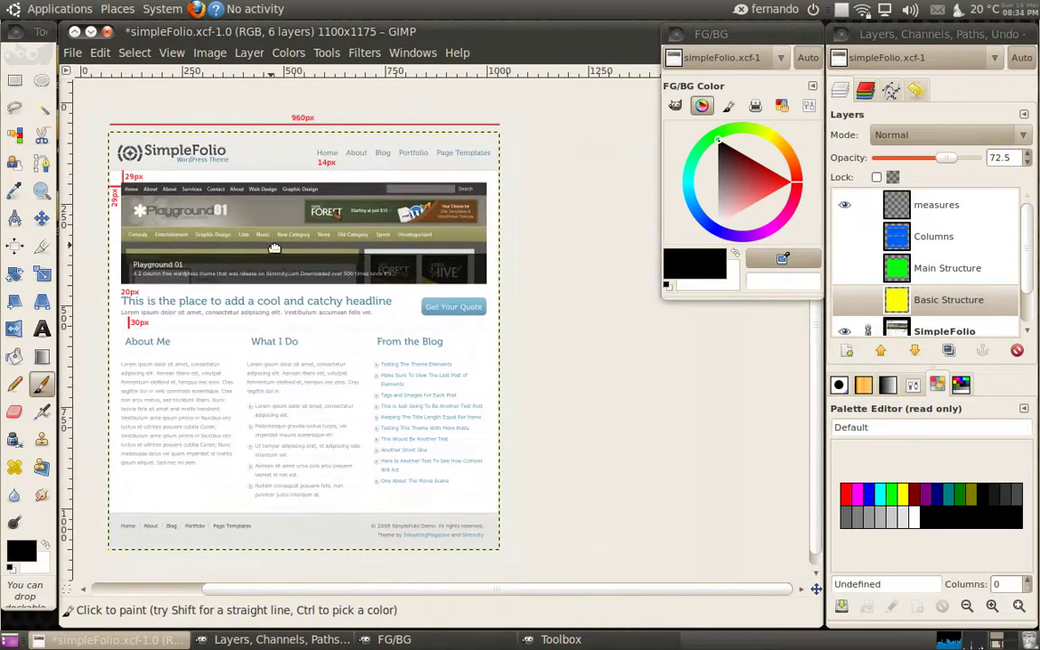
Step: Load the SimpleFolio palette from the Palettes list
click(960, 386)
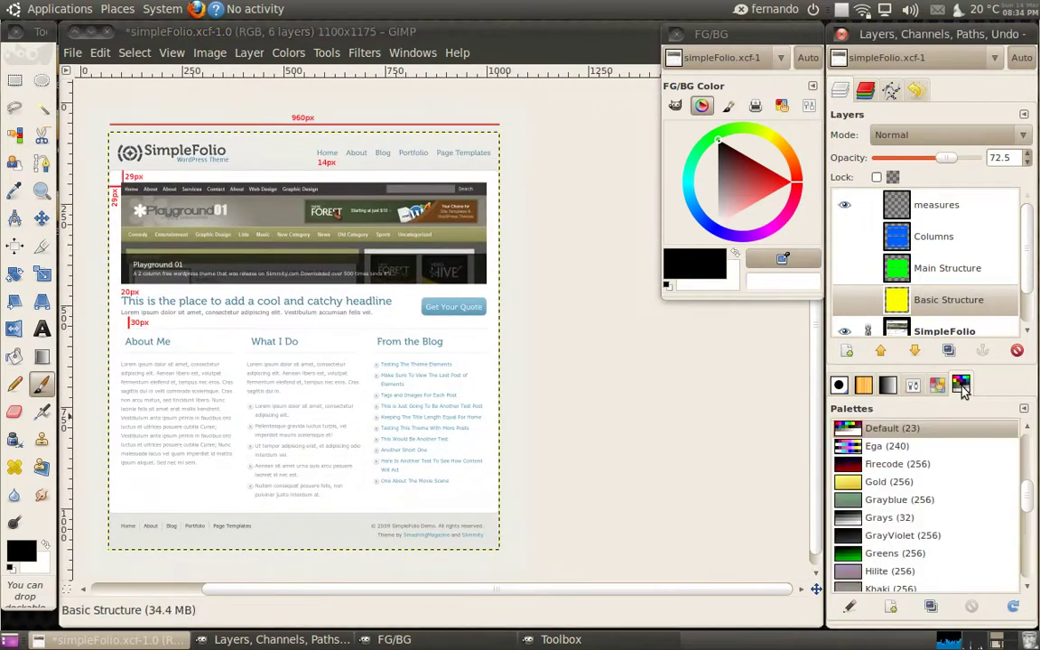
scroll(1025, 462, down, 2)
scroll(1026, 462, up, 2)
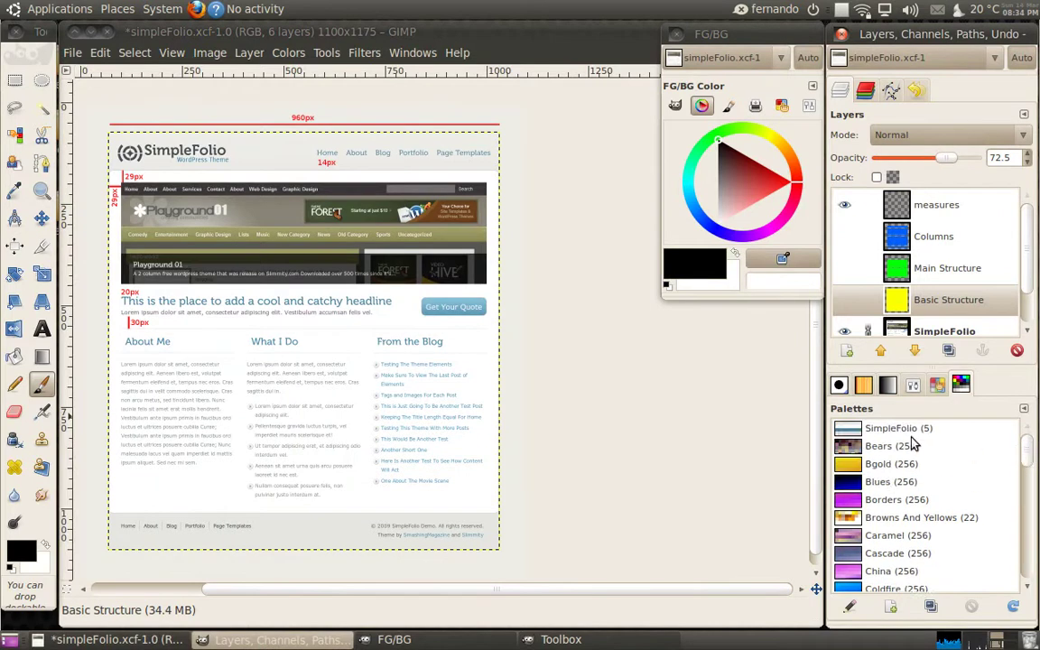
double_click(848, 429)
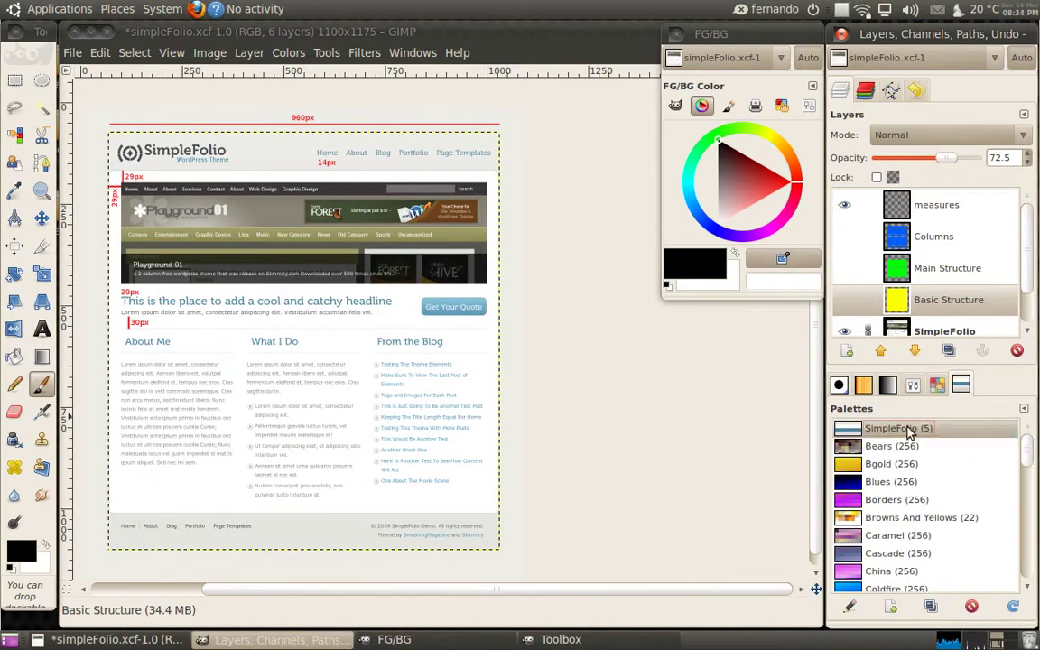
Step: Review the SimpleFolio swatches (d2d2cf, e3e3e3, fdfdfd, ecece7) and make blue 4a85a0 the foreground colour
click(938, 386)
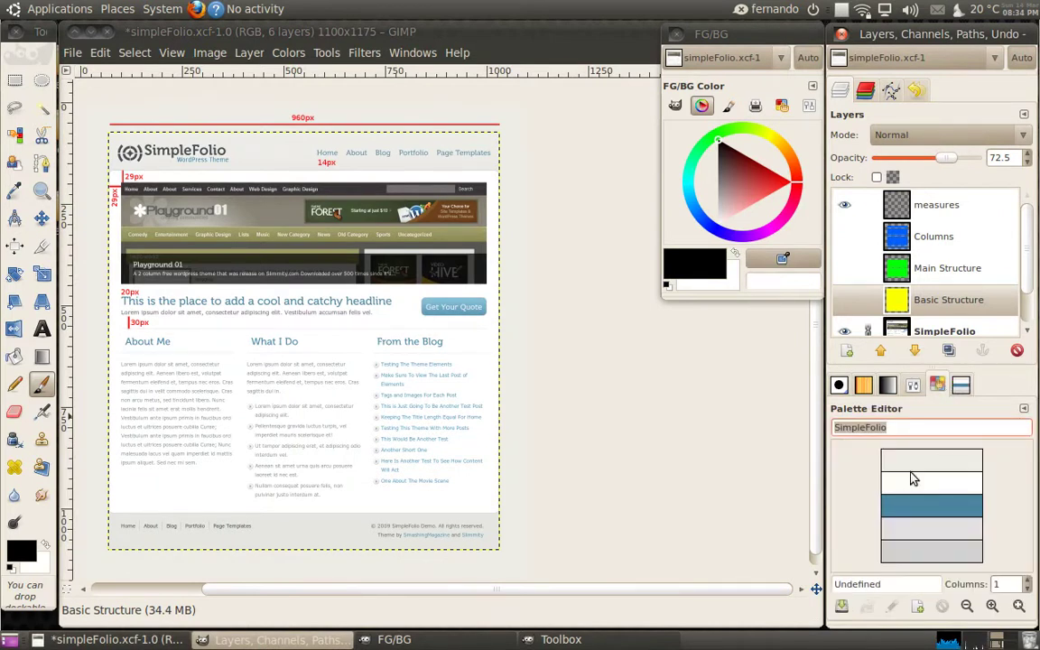
click(922, 555)
click(931, 534)
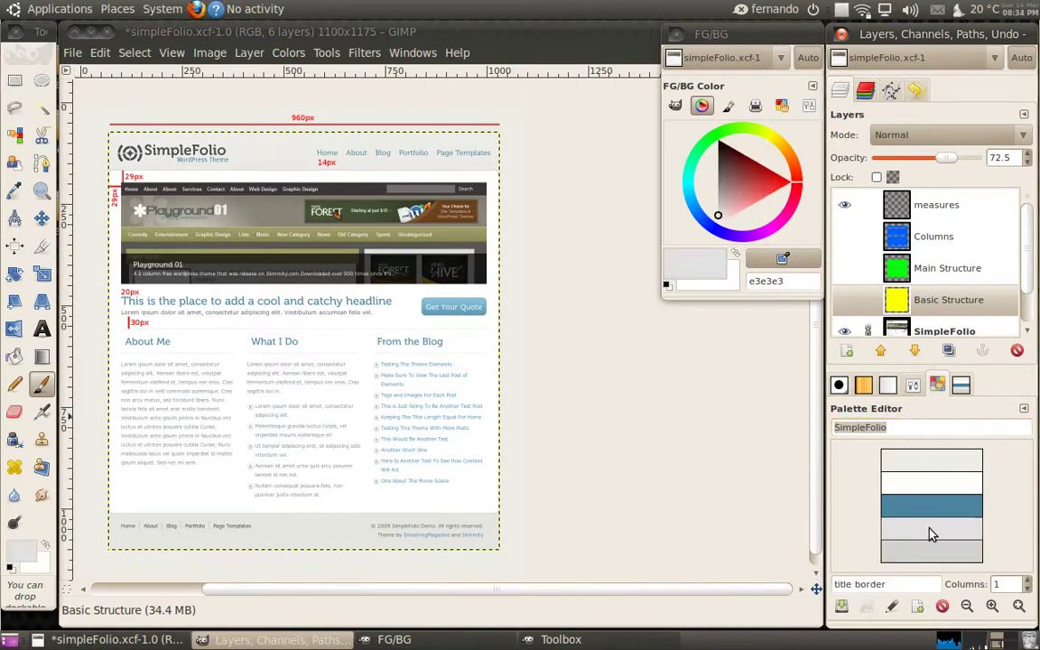
click(924, 486)
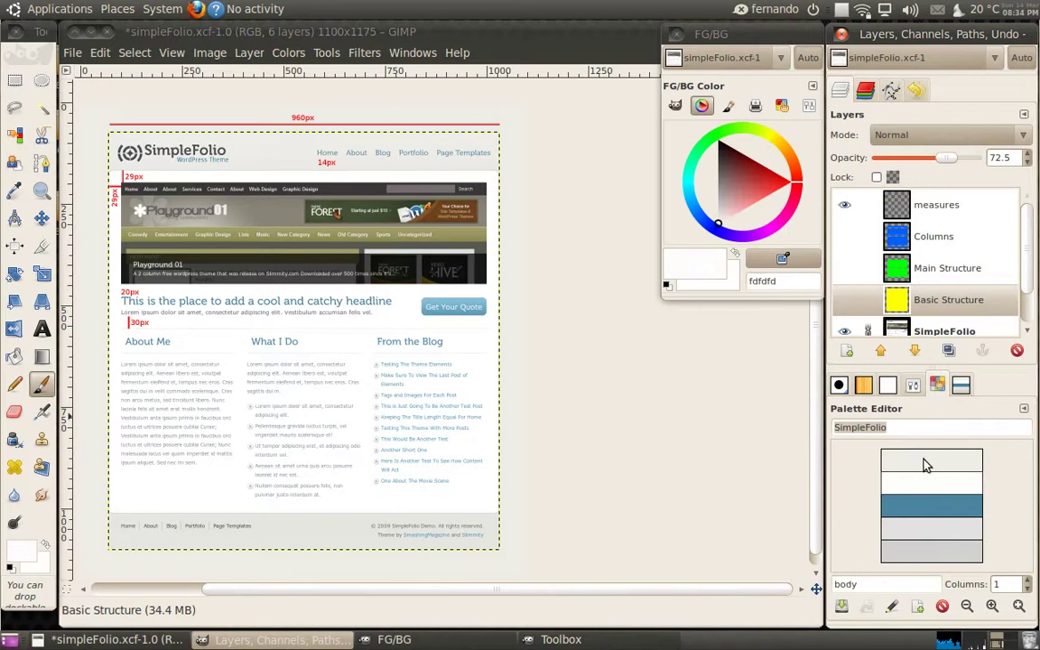
click(925, 465)
click(936, 512)
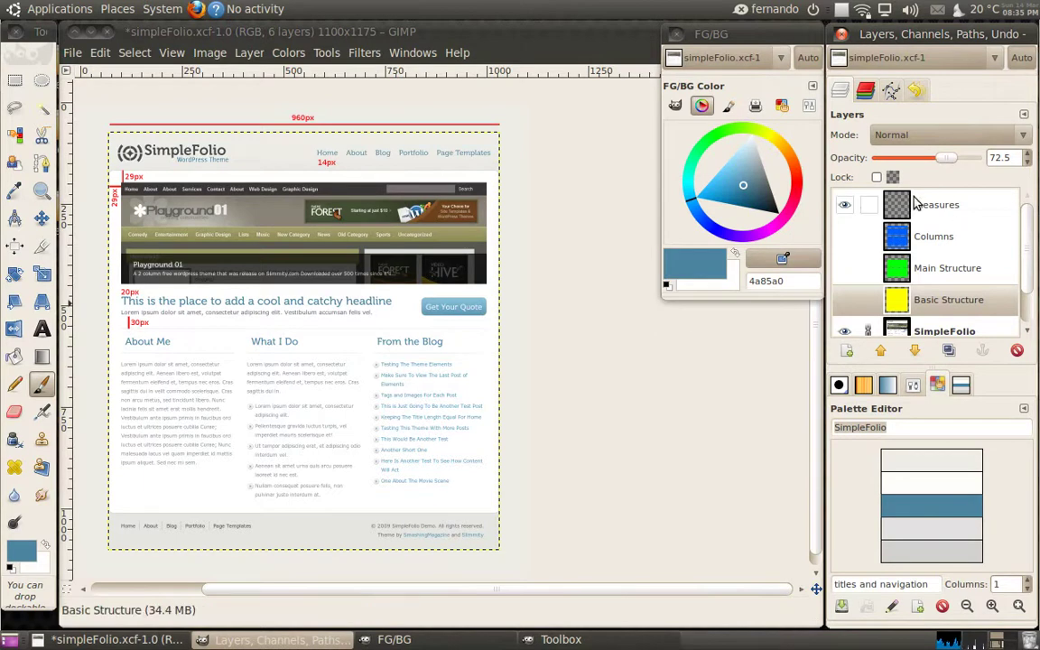
Step: Hide the measures layer so the red pixel labels disappear
click(844, 205)
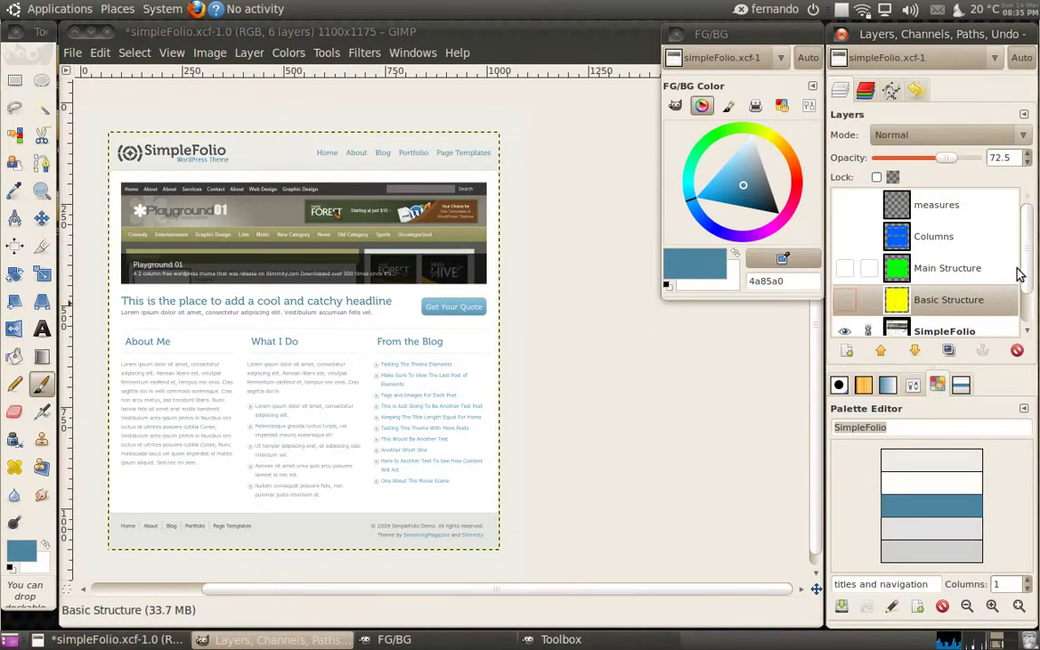
scroll(1028, 258, down, 1)
scroll(1031, 255, up, 1)
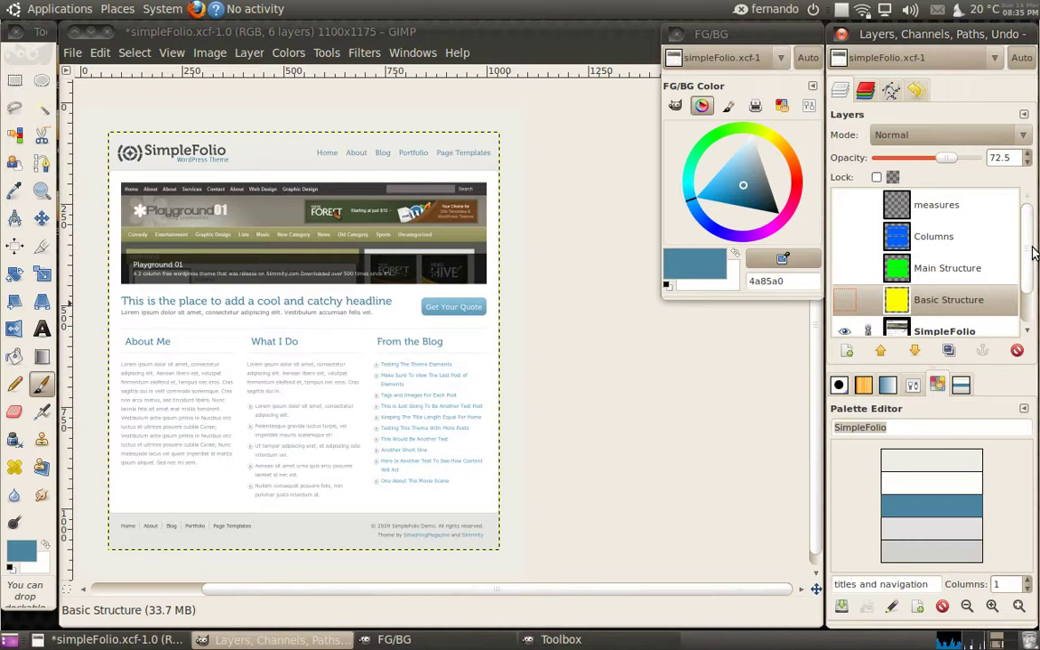